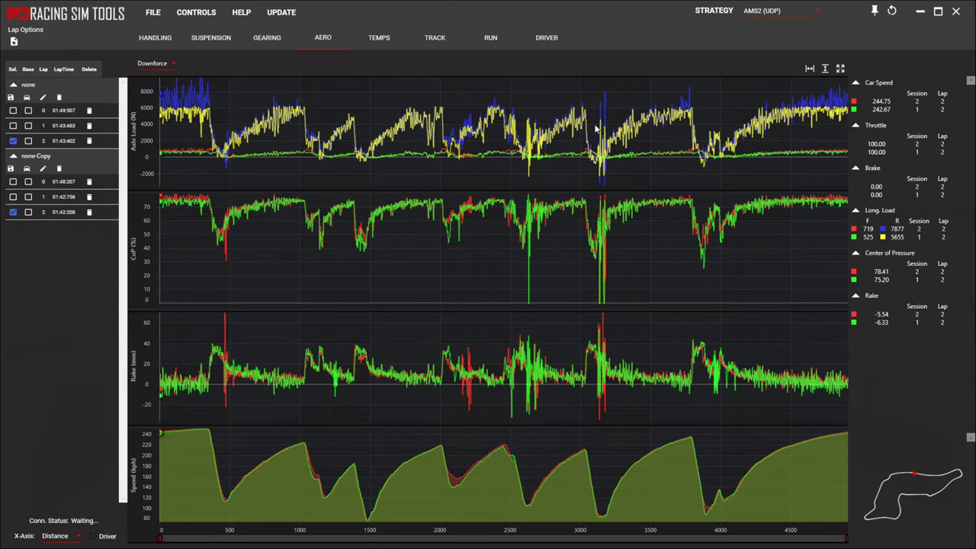
Step: Hide and restore lap 2 of session none, then inspect both laps' axle load and rake between about 550 and 650 distance
click(13, 141)
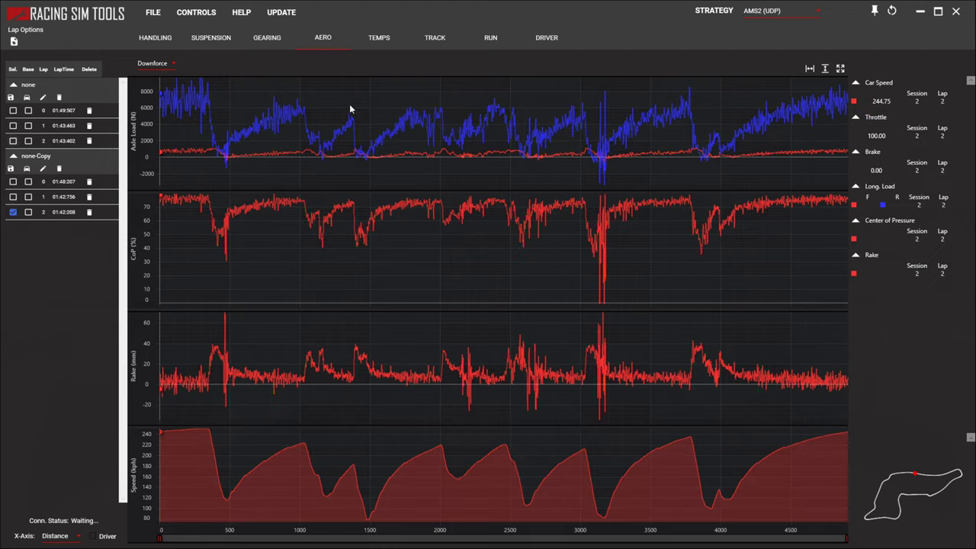
click(19, 142)
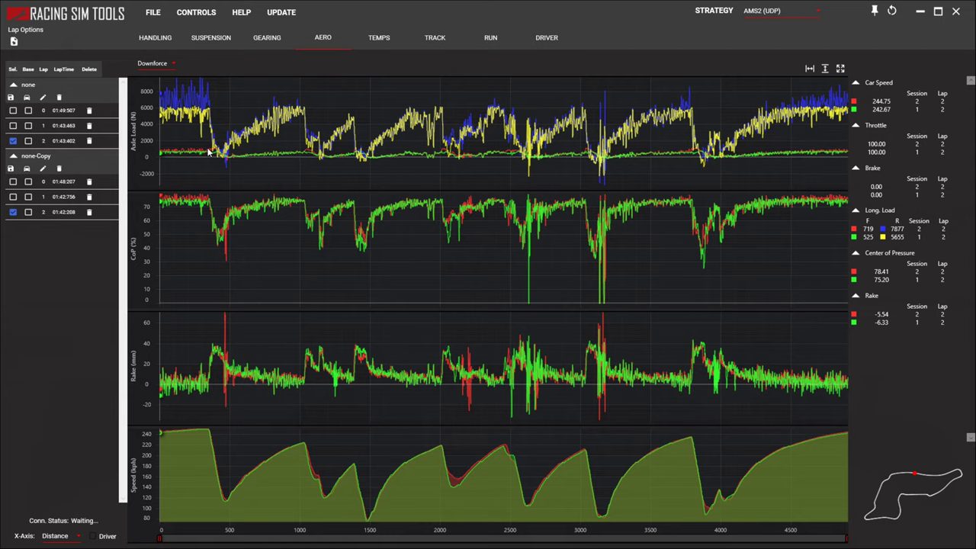
scroll(209, 152, up, 5)
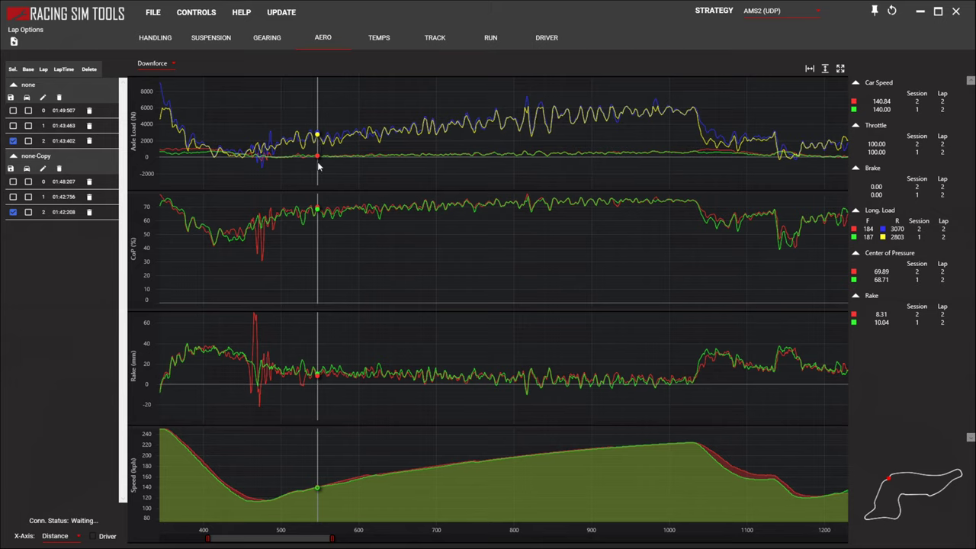
click(335, 137)
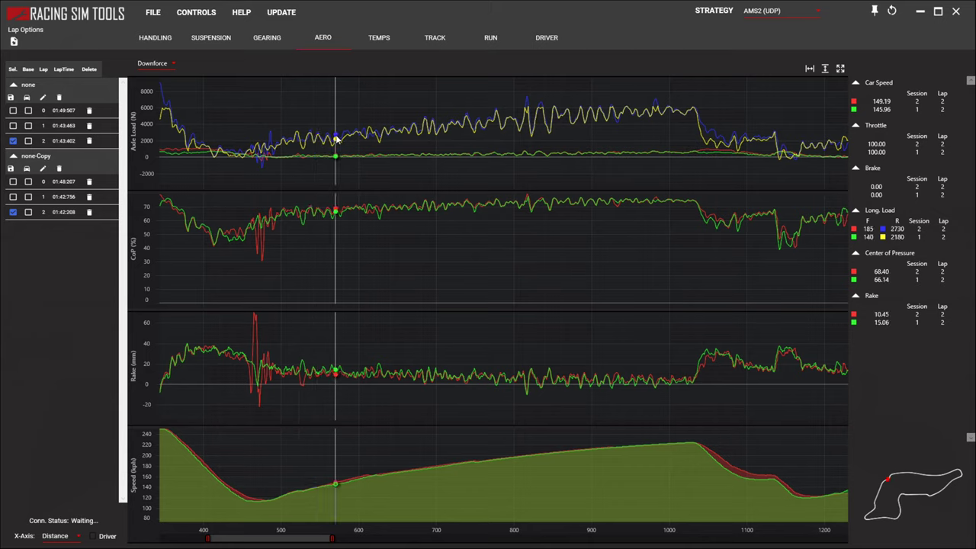
click(342, 137)
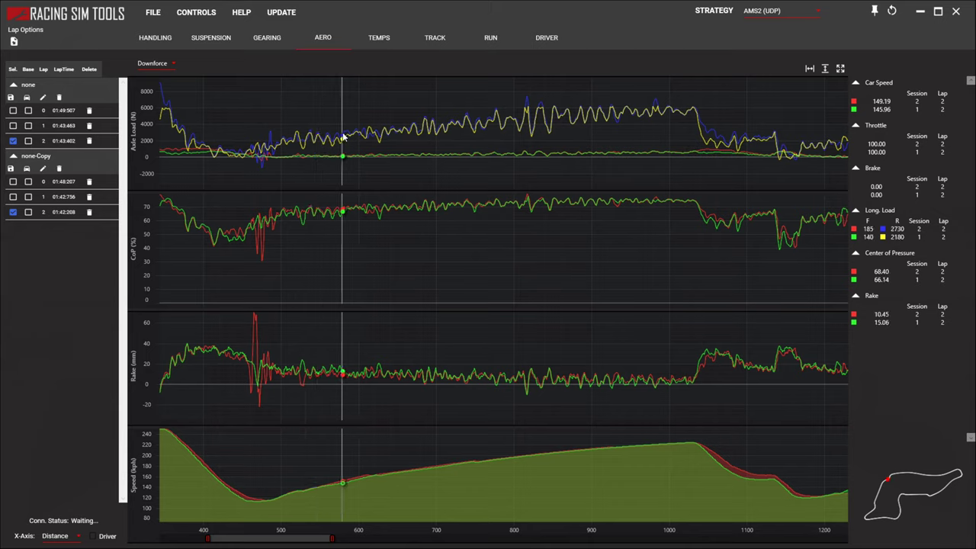
drag(346, 136, 389, 137)
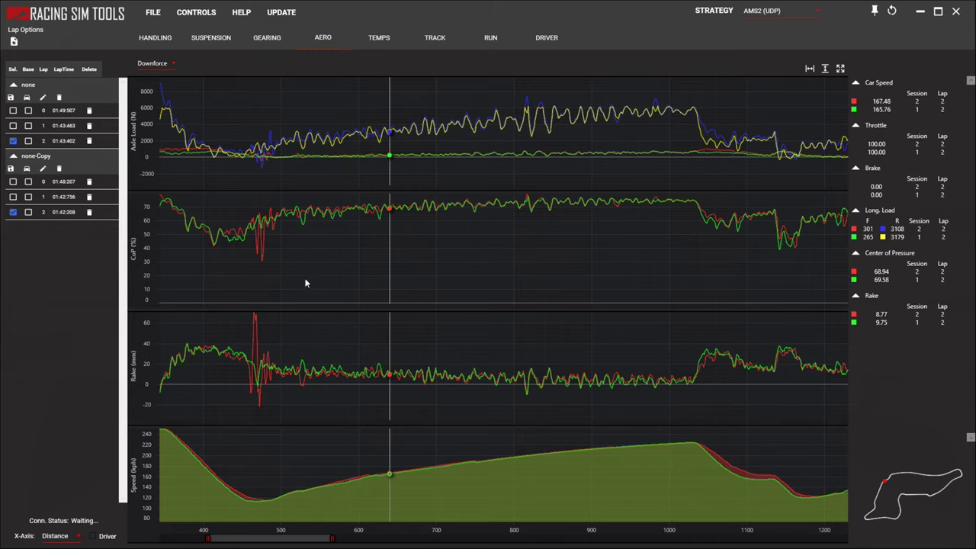
drag(363, 379, 399, 379)
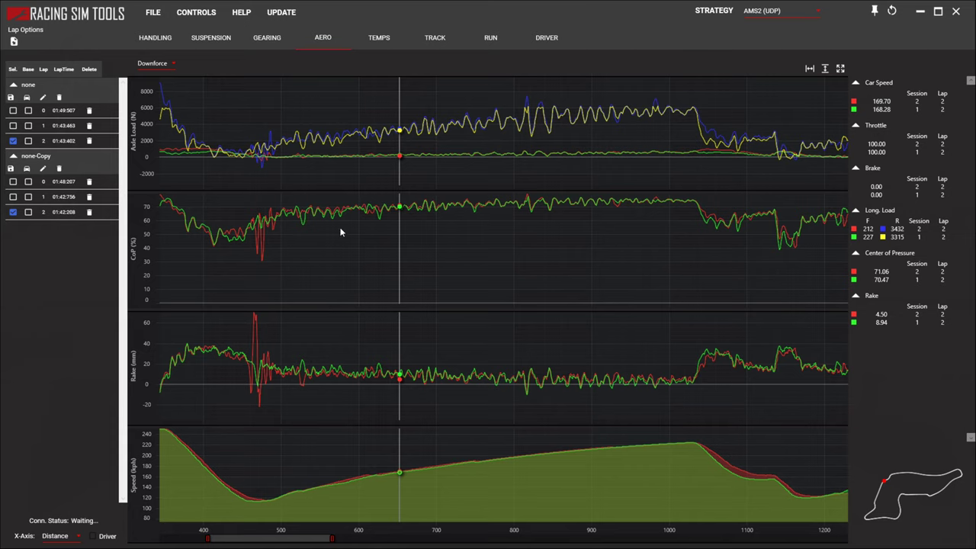
Step: Show the handling Damper Speeds charts over the full lap and compare suspension travel with lap 2 of none-Copy hidden and overlaid
click(158, 44)
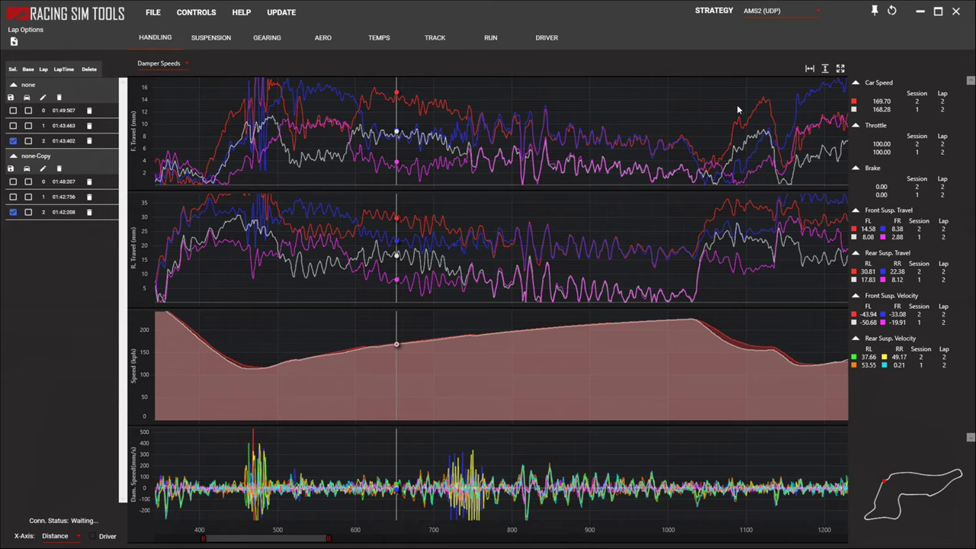
click(842, 70)
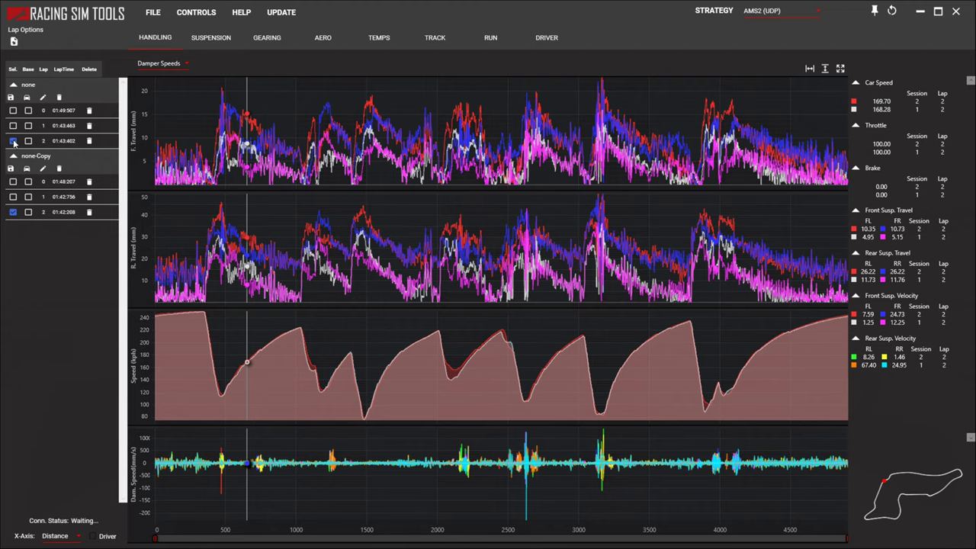
click(14, 142)
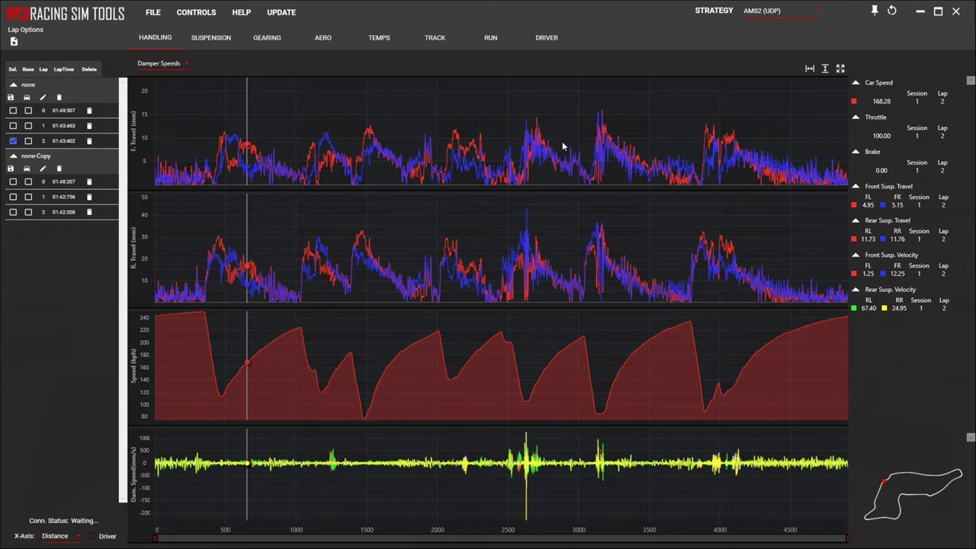
click(12, 211)
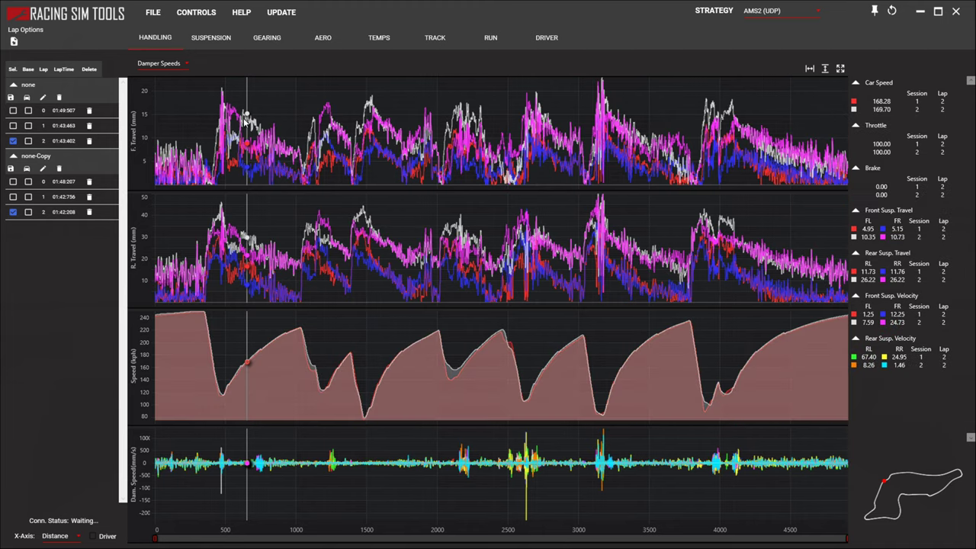
click(13, 212)
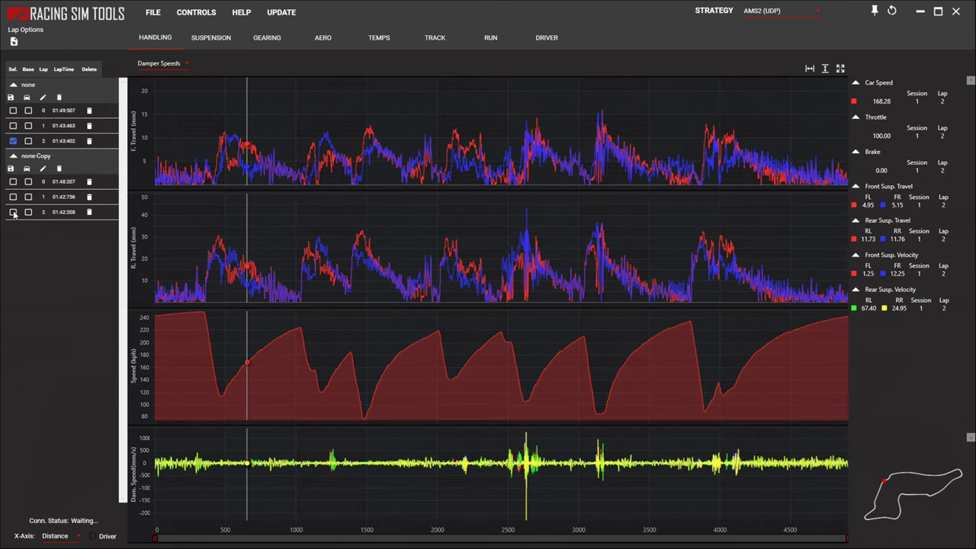
click(13, 212)
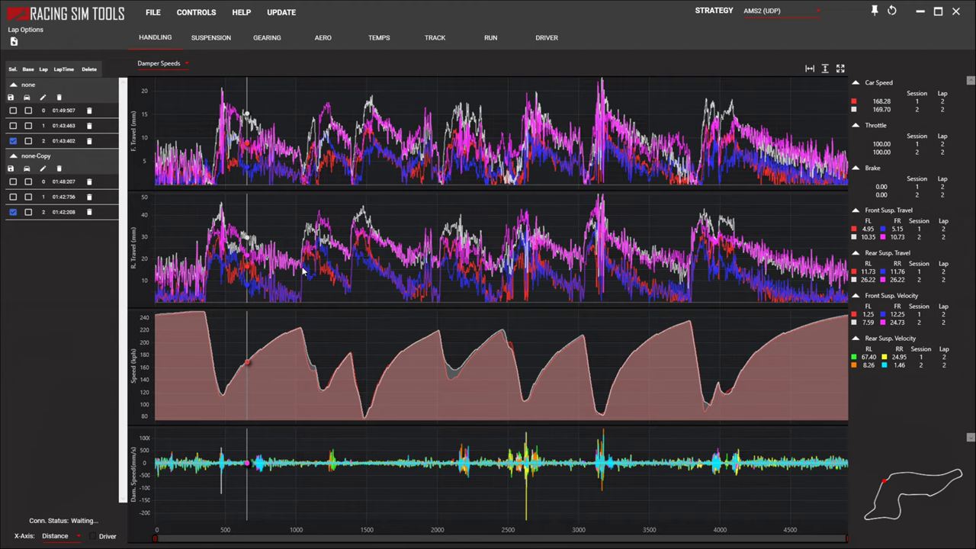
Step: Examine the suspension Modal Analysis of none-Copy lap 2 alone, then overlaid again with lap 2 of session none
click(204, 38)
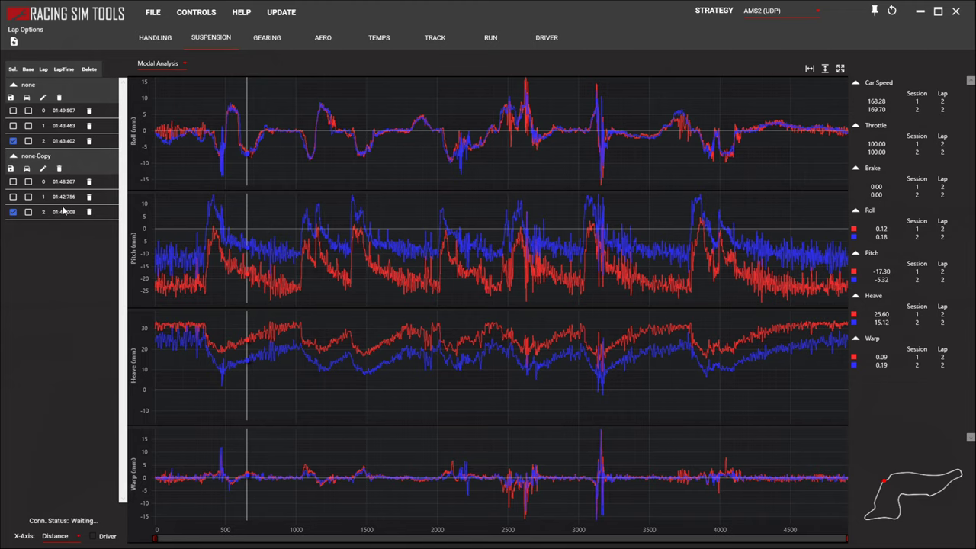
click(12, 141)
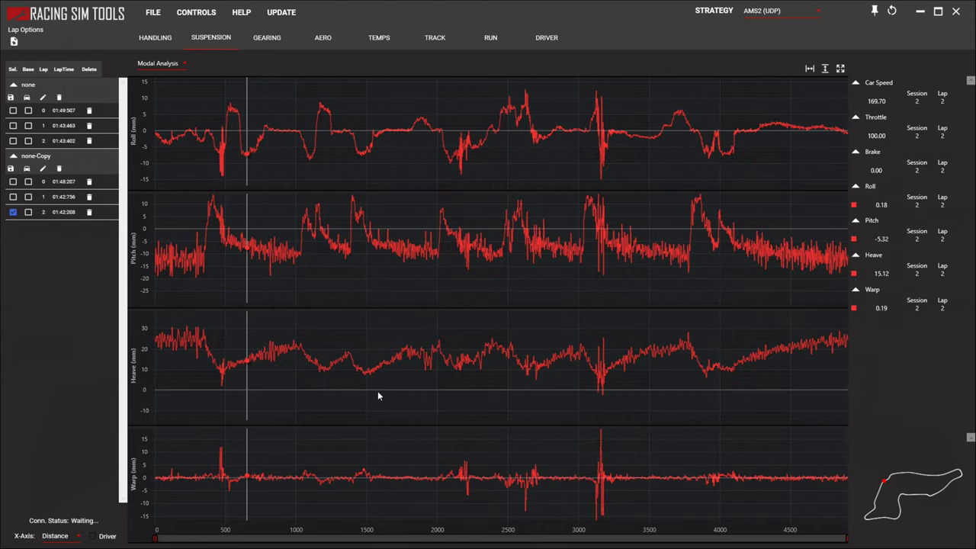
click(13, 141)
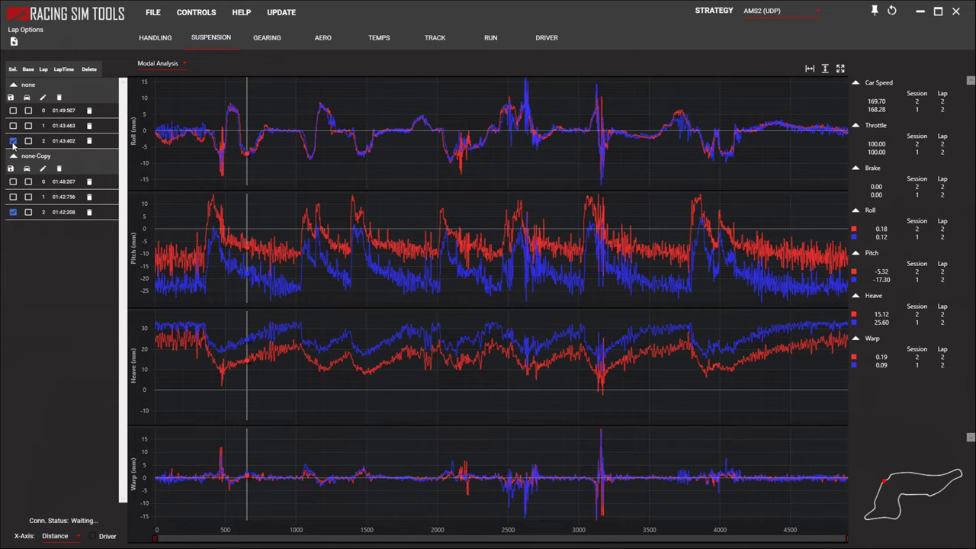
Step: Examine both laps' handling Damper Speeds traces closely on the straight around the 1750 distance mark
click(157, 38)
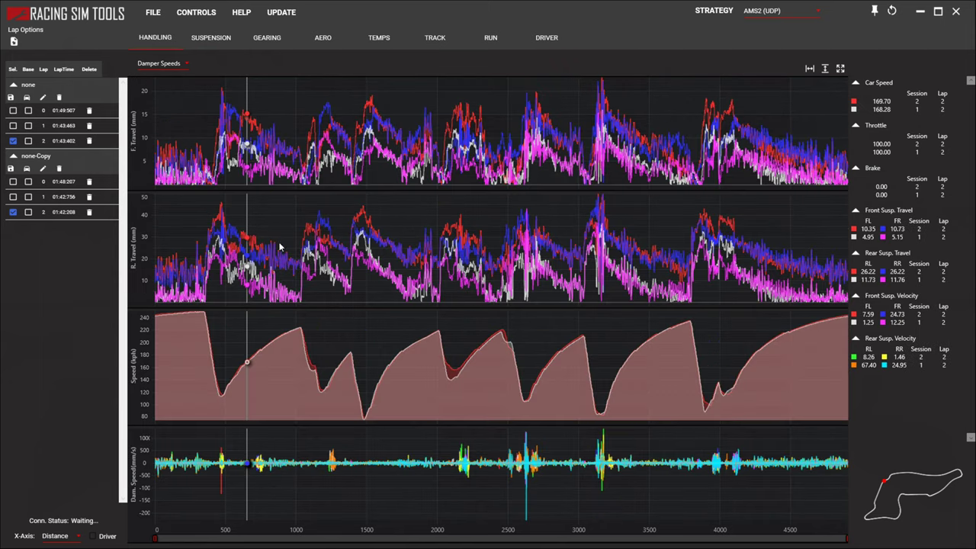
drag(376, 467, 396, 467)
scroll(378, 465, up, 5)
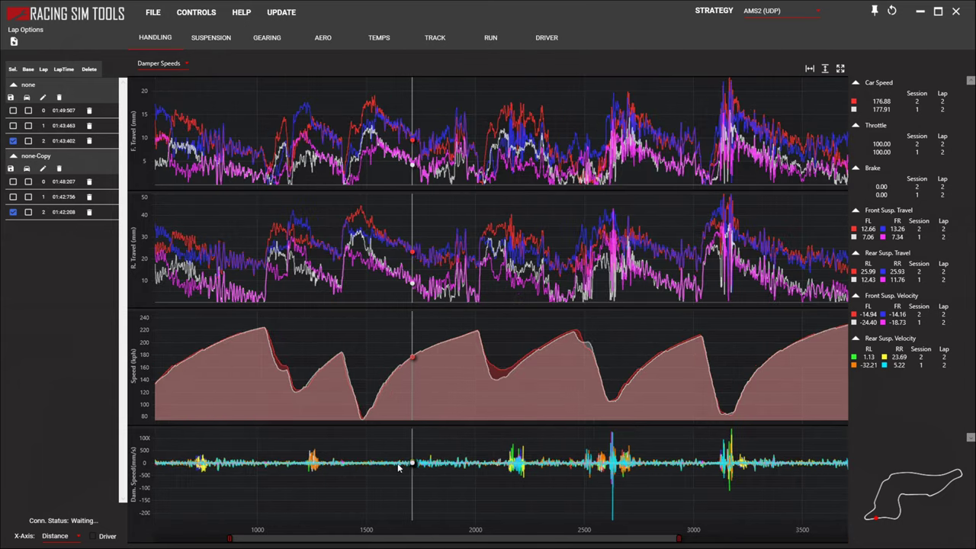
scroll(438, 467, up, 6)
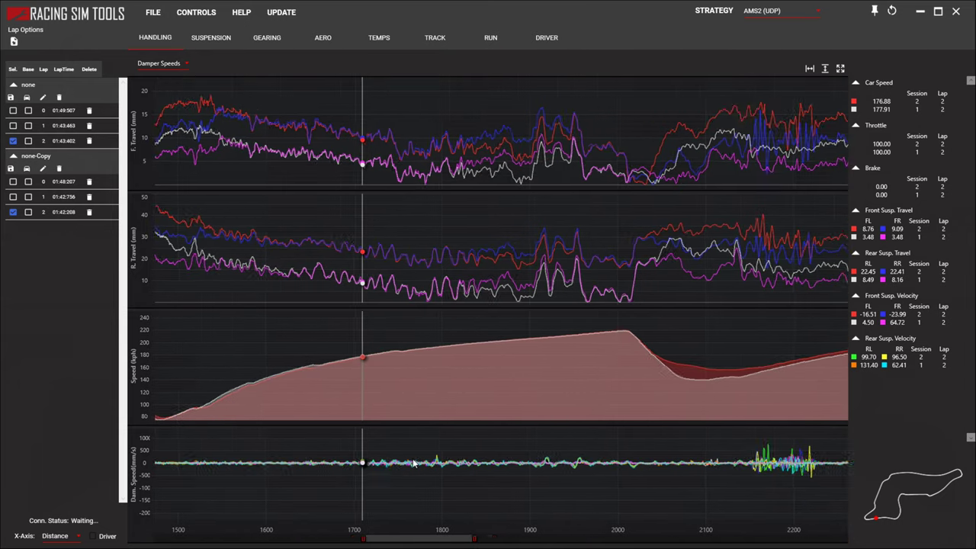
scroll(402, 462, up, 2)
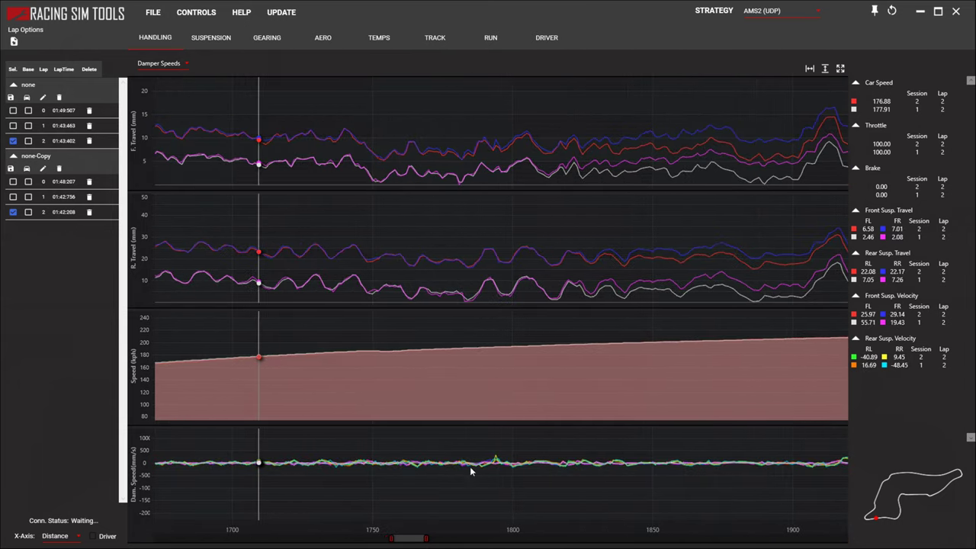
scroll(546, 469, down, 3)
scroll(546, 468, up, 3)
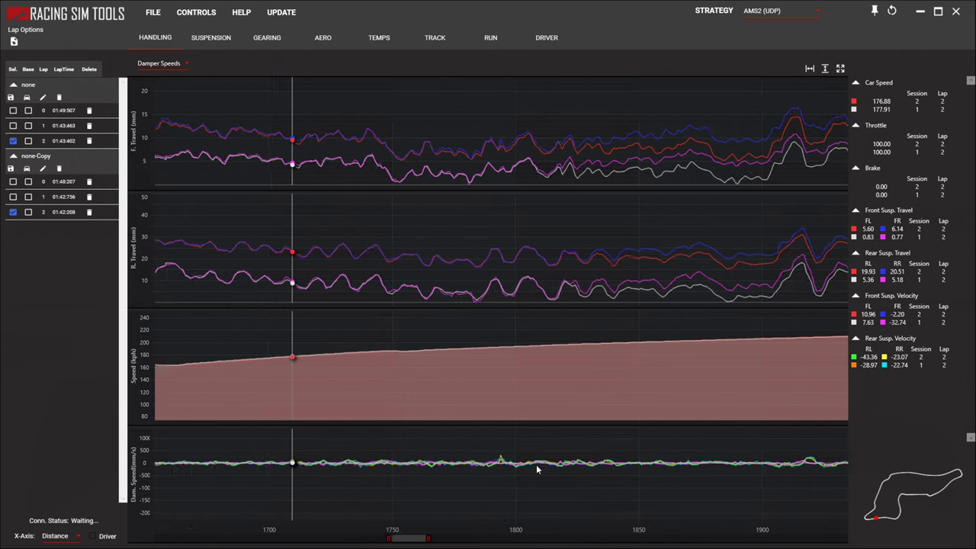
scroll(419, 464, down, 8)
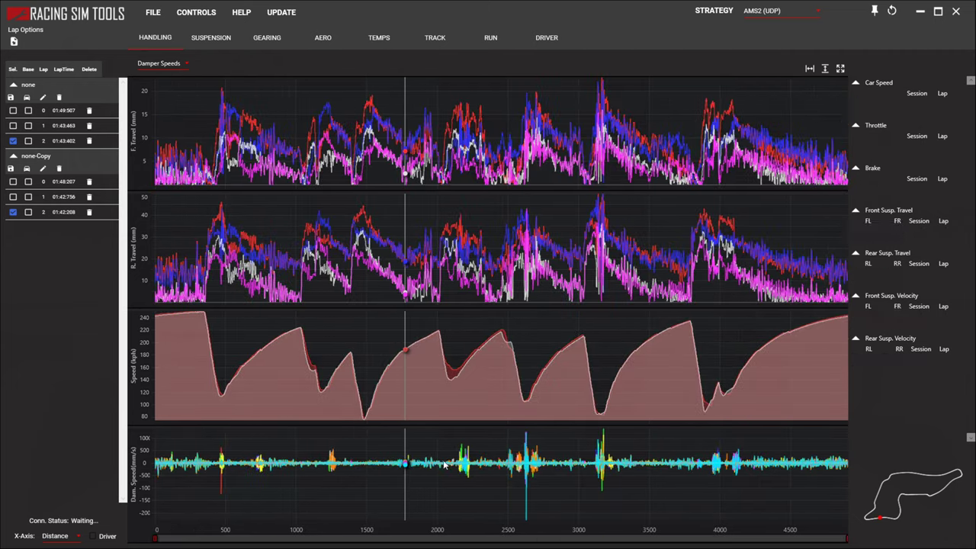
scroll(396, 465, up, 6)
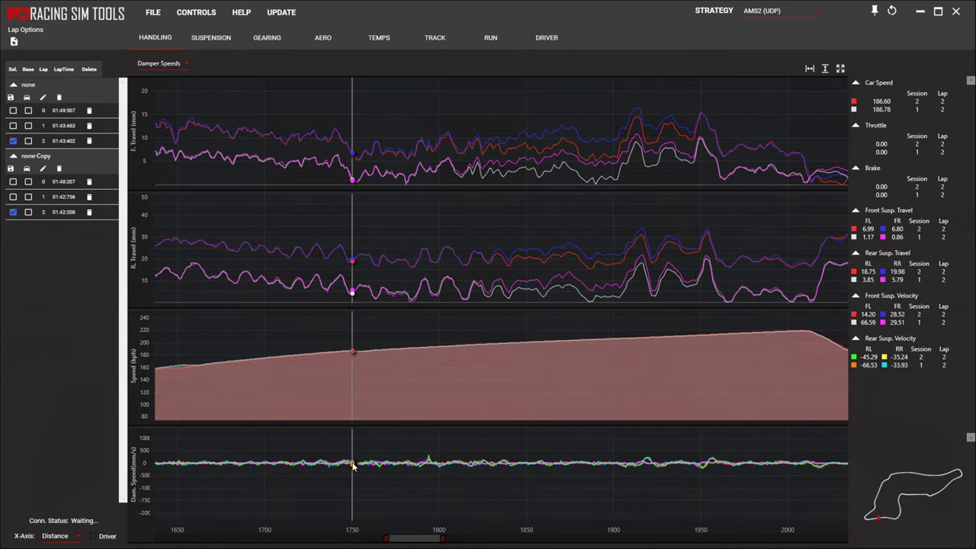
Step: Isolate lap 2 of session none and read its damper speeds at the adjacent peak and trough between 1730 and 1740
click(12, 215)
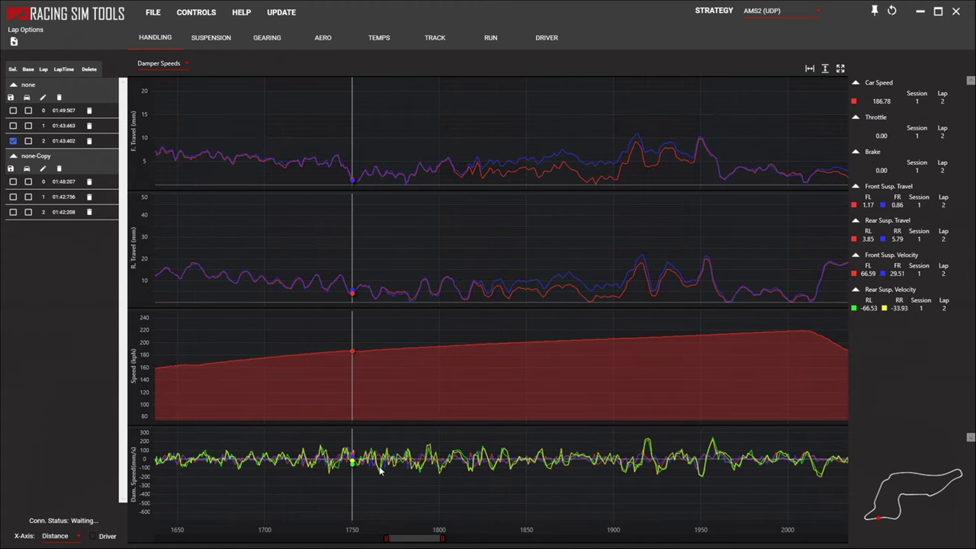
scroll(364, 461, up, 3)
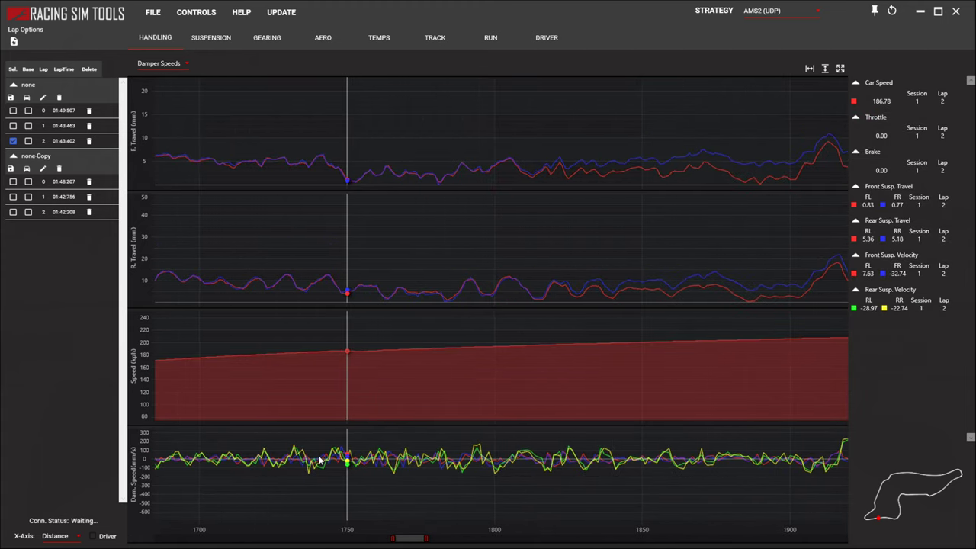
scroll(320, 460, up, 2)
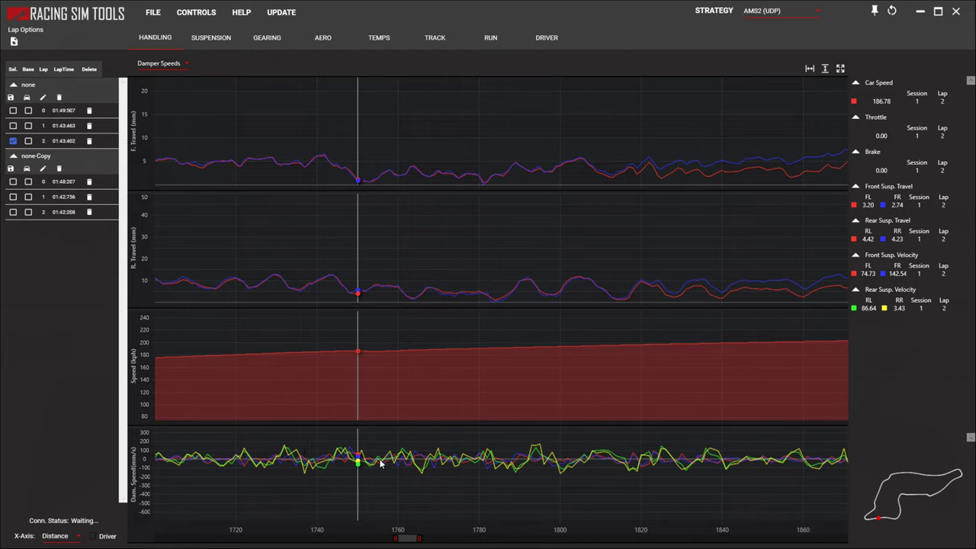
scroll(482, 455, up, 1)
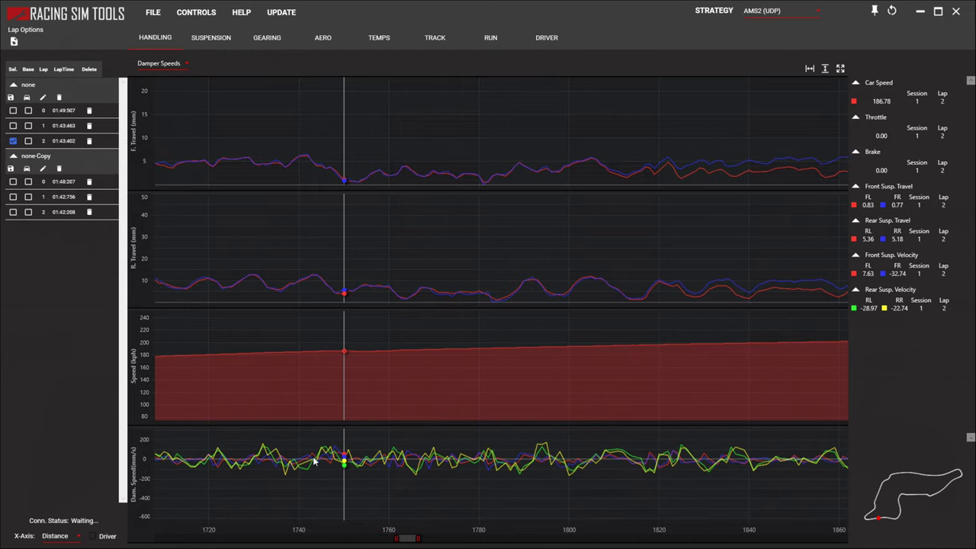
click(263, 449)
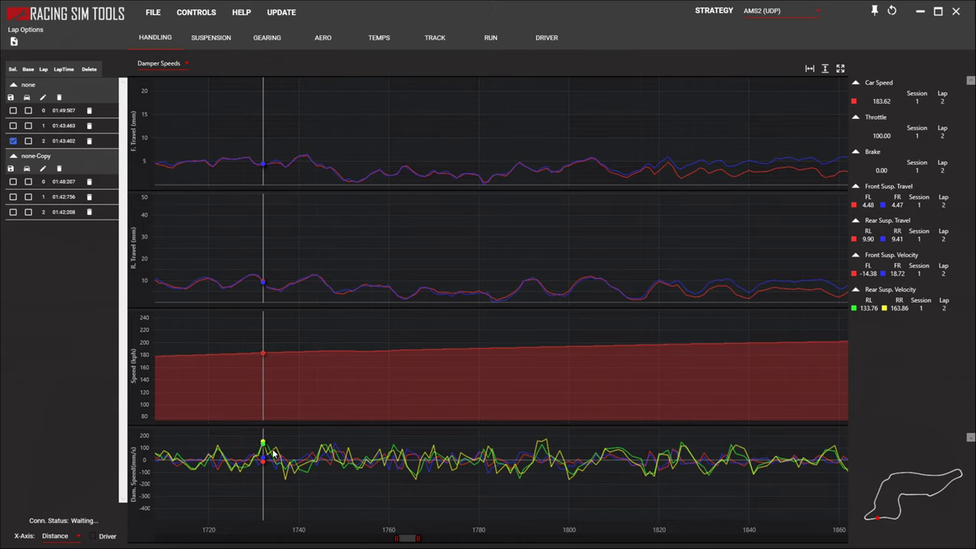
click(254, 452)
click(262, 446)
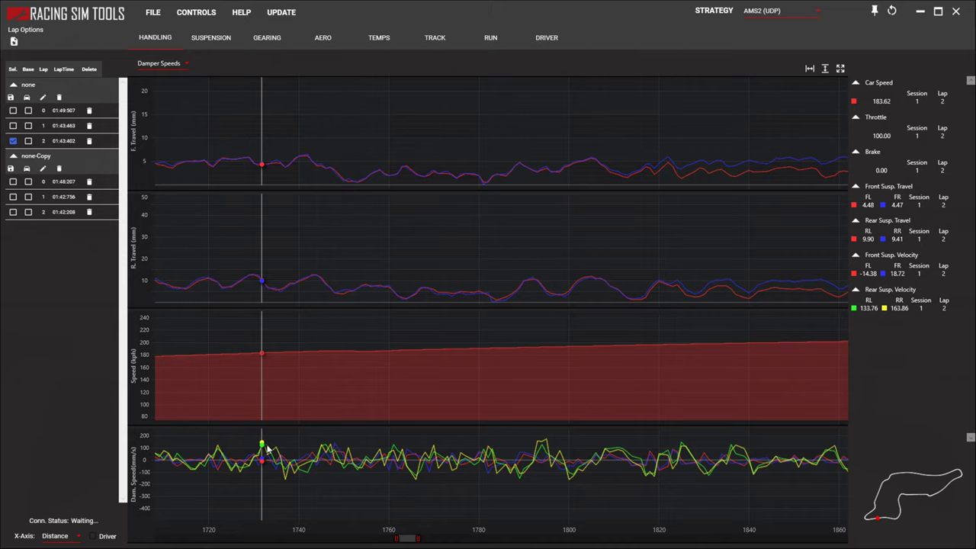
click(286, 480)
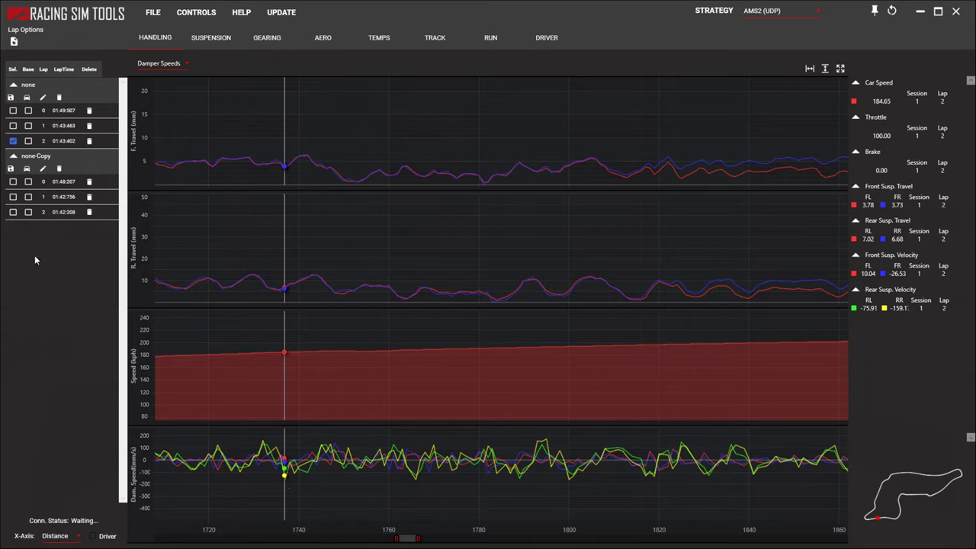
Step: Show only lap 2 of session none-Copy and read its damper speeds near the 1731 and 1742 distance marks
click(13, 212)
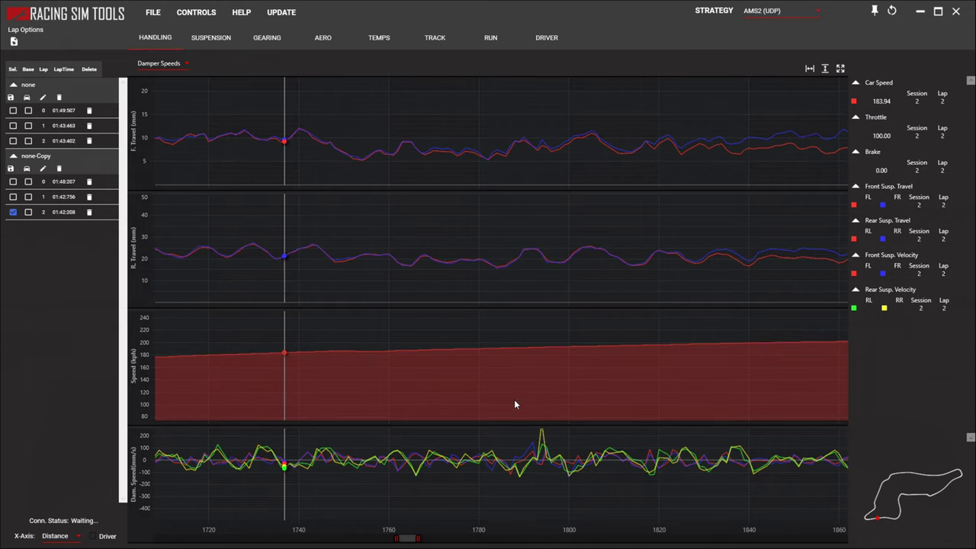
click(260, 452)
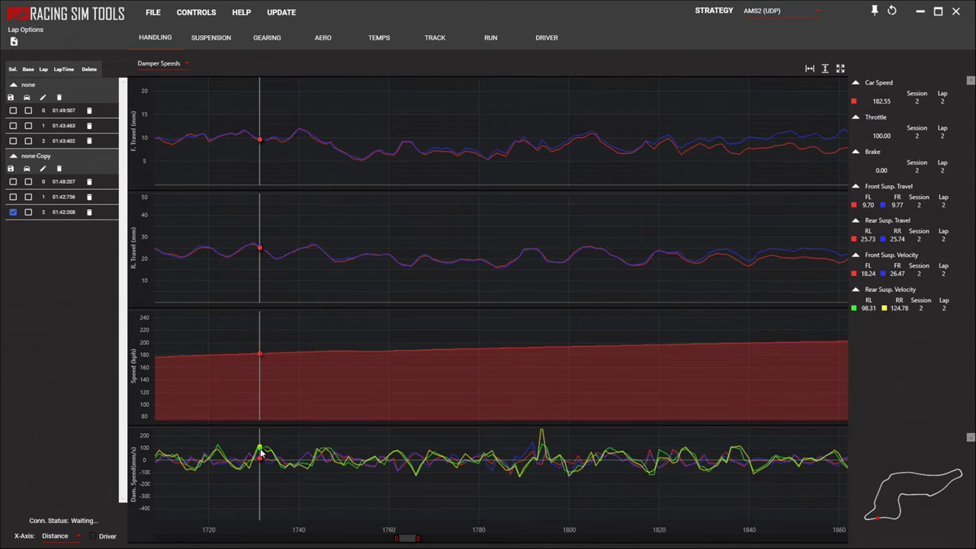
click(307, 476)
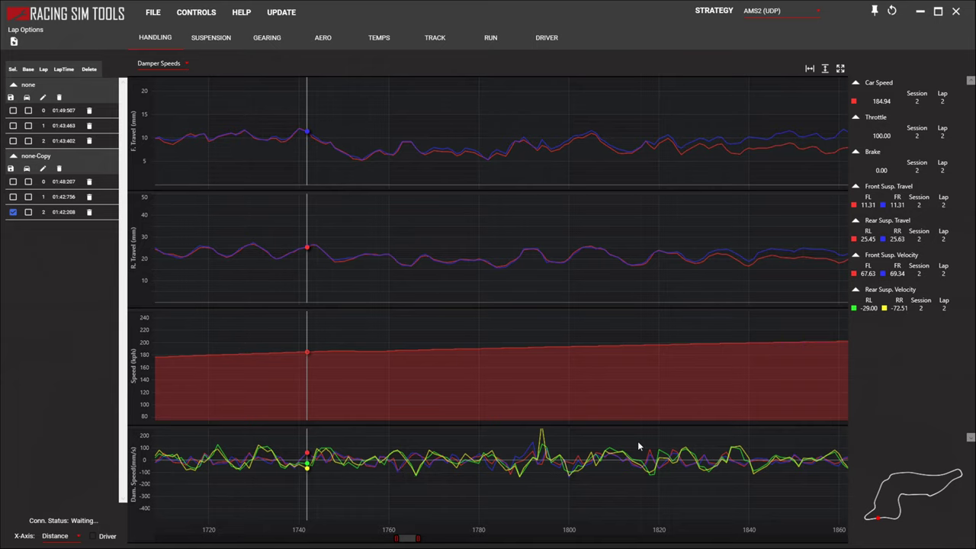
Step: Display the suspension Damper Histograms for lap 2 of session none-Copy
click(211, 38)
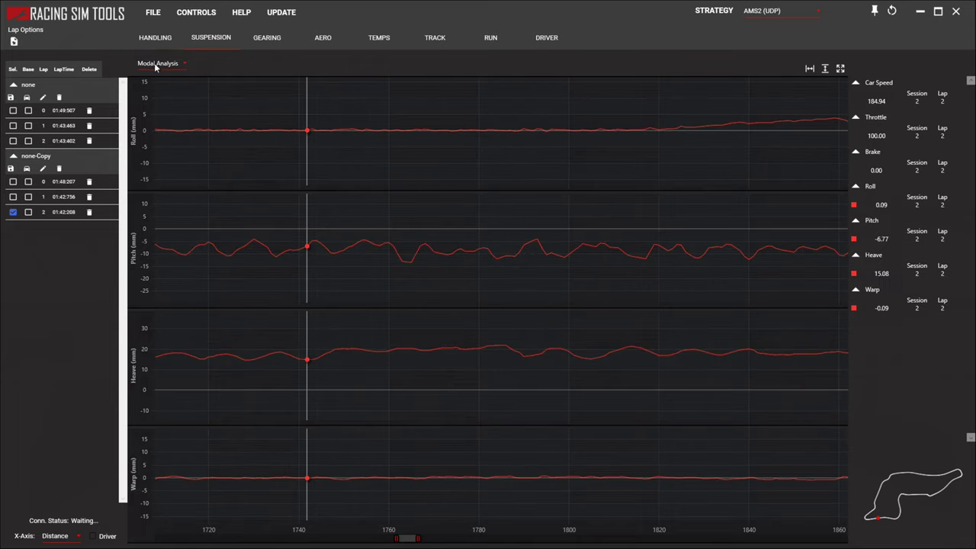
click(157, 63)
click(162, 88)
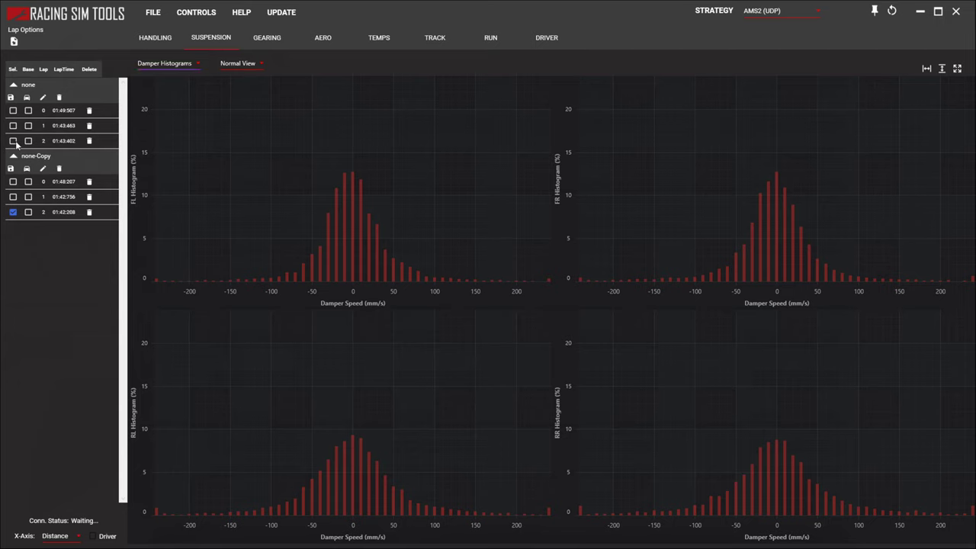
Step: Add lap 2 of session none to the damper histograms and compare the distributions with session none-Copy
click(13, 141)
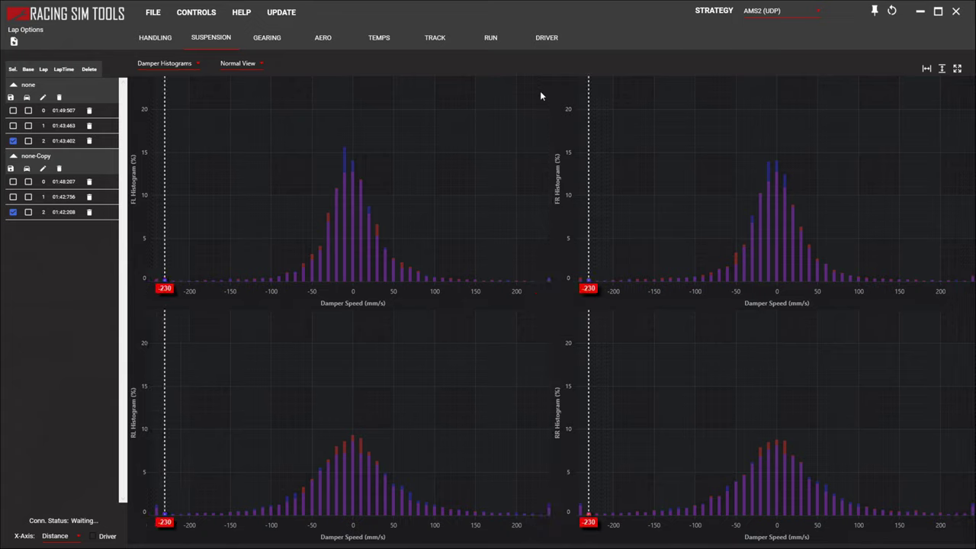
Step: Show the run's Camber/Pressure Temp graphs for session none only and read the values at lap 2
click(499, 42)
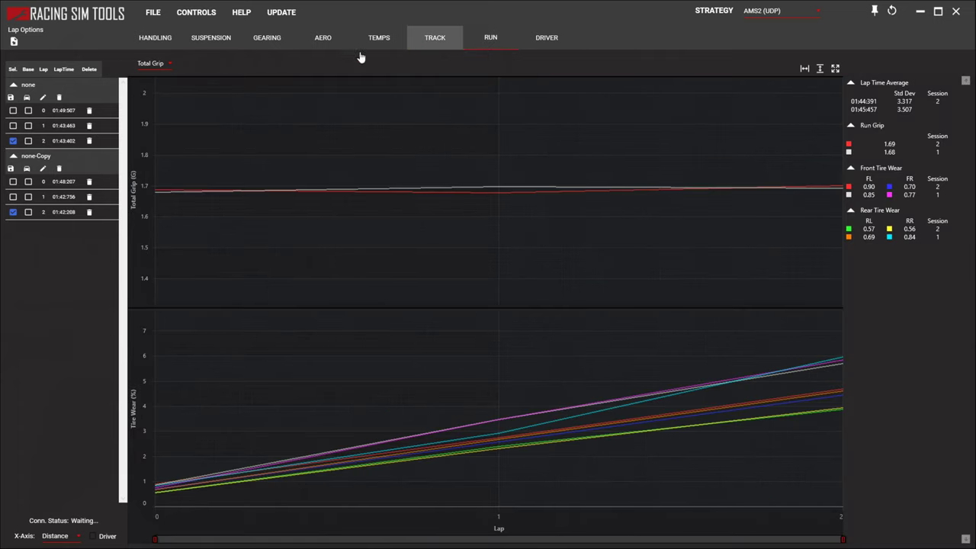
click(13, 212)
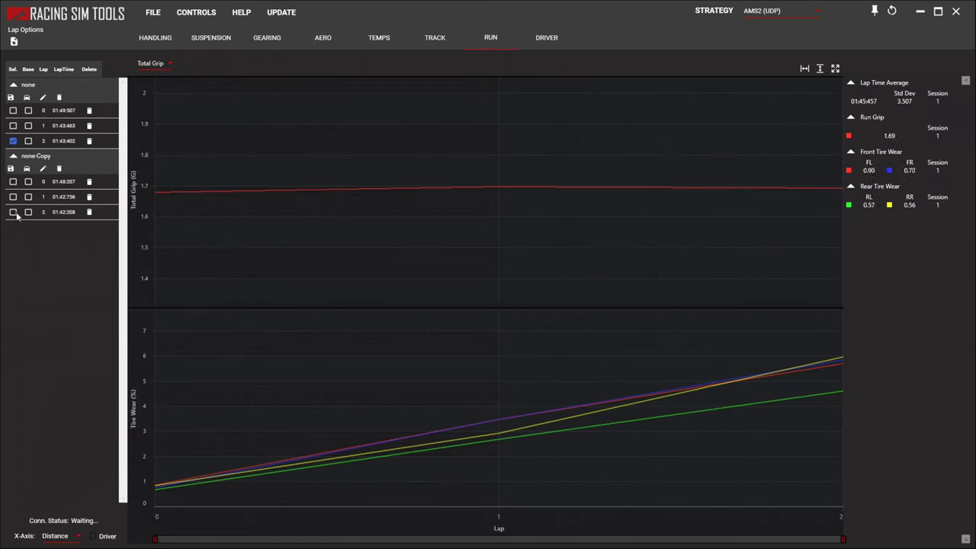
click(151, 65)
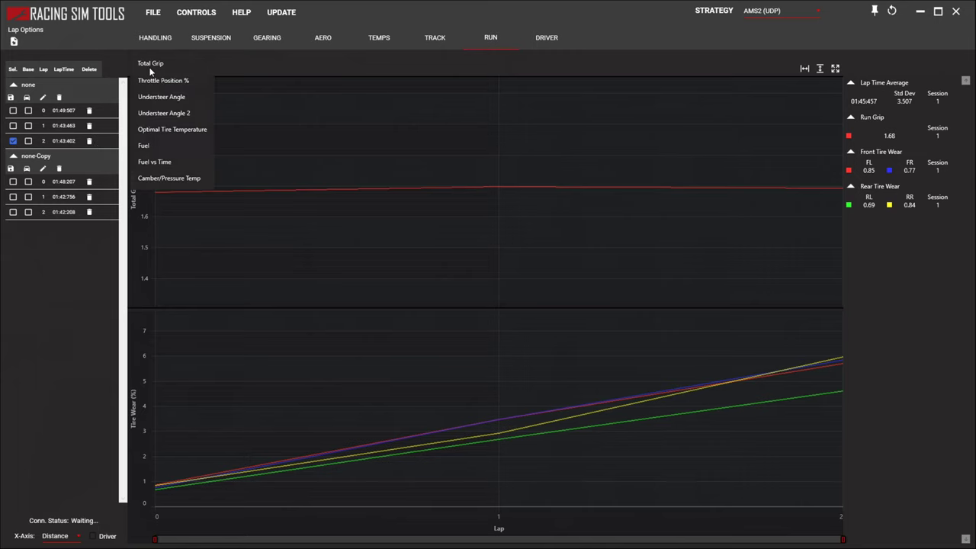
click(164, 177)
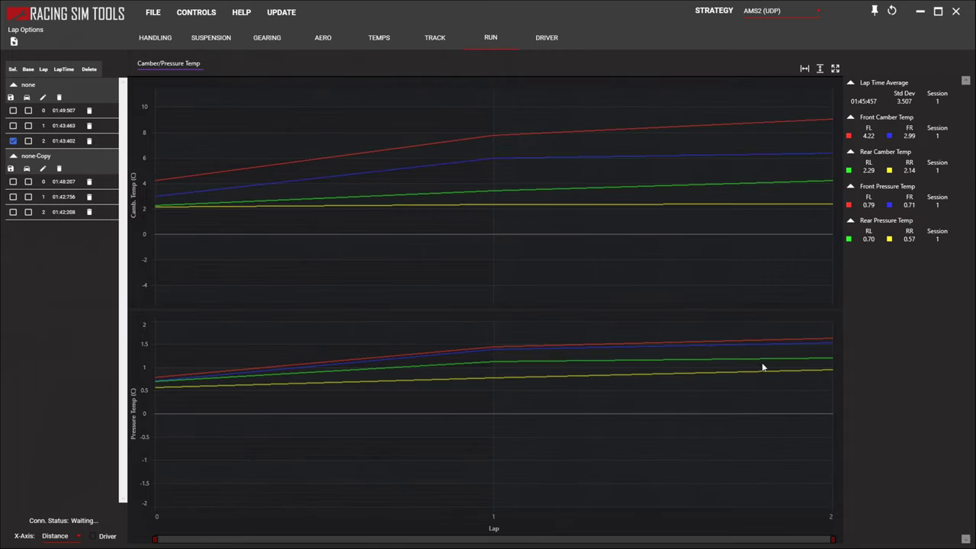
click(829, 362)
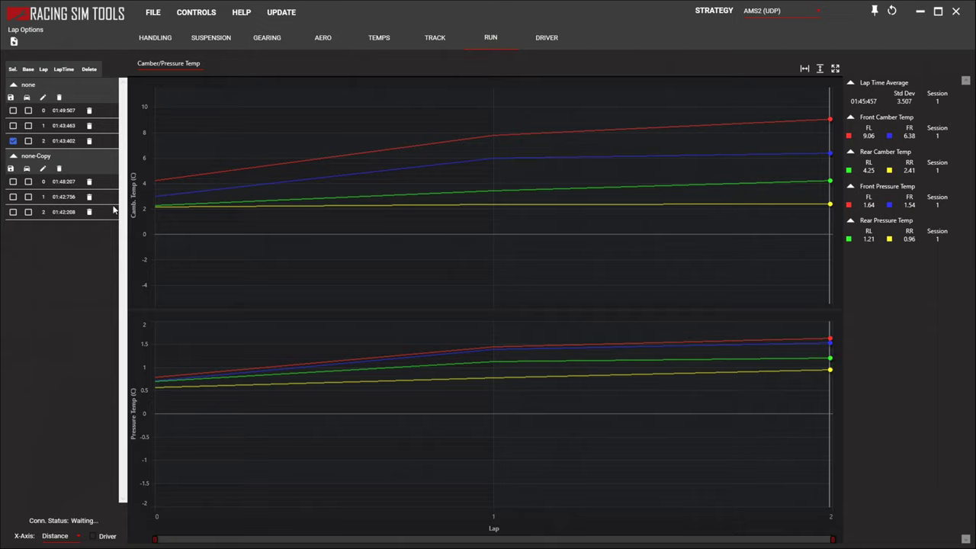
Step: Compare the camber and pressure temperatures of both sessions' runs, finishing with only session none-Copy displayed
click(13, 212)
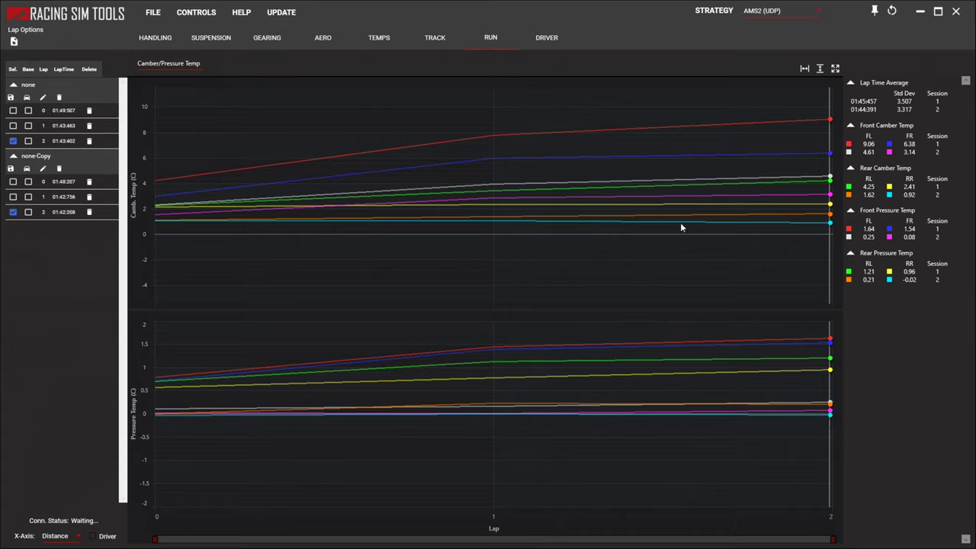
click(13, 212)
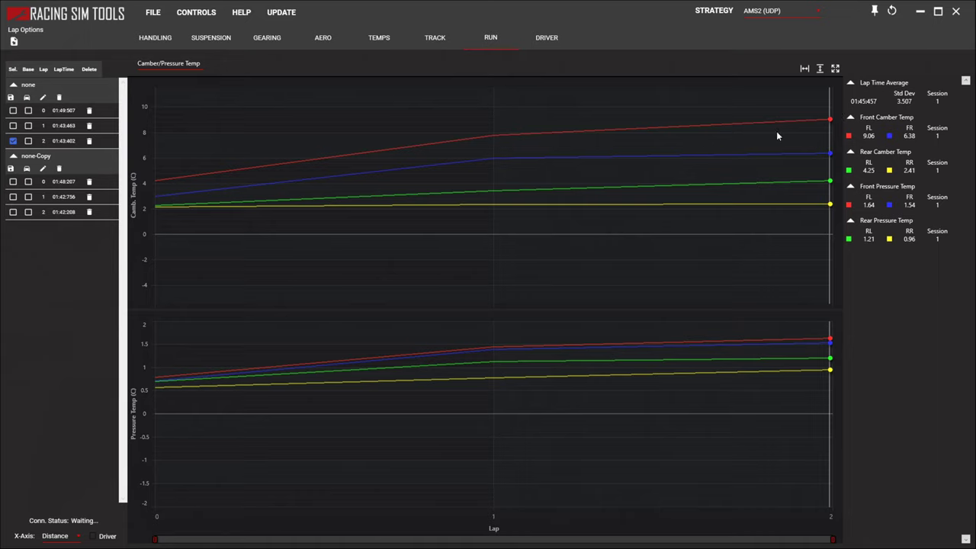
click(12, 212)
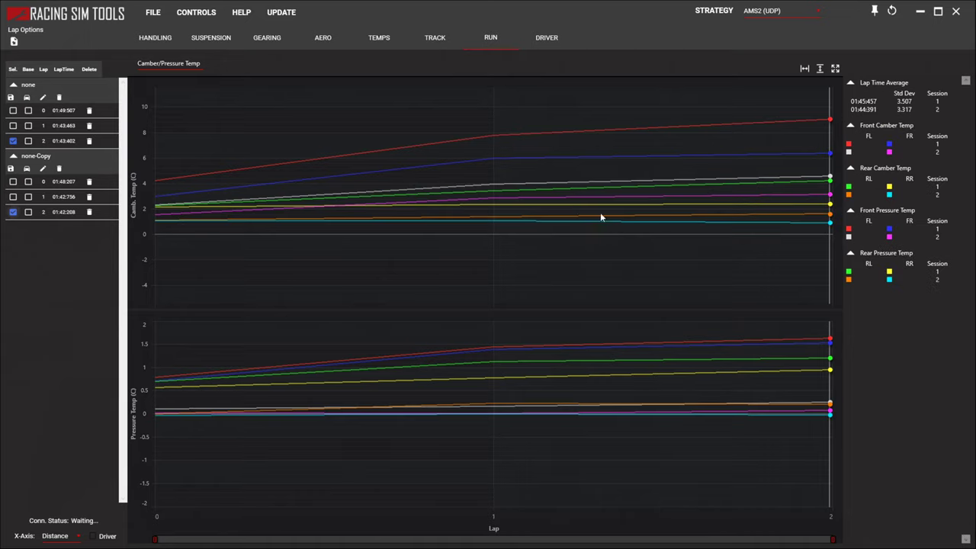
click(12, 140)
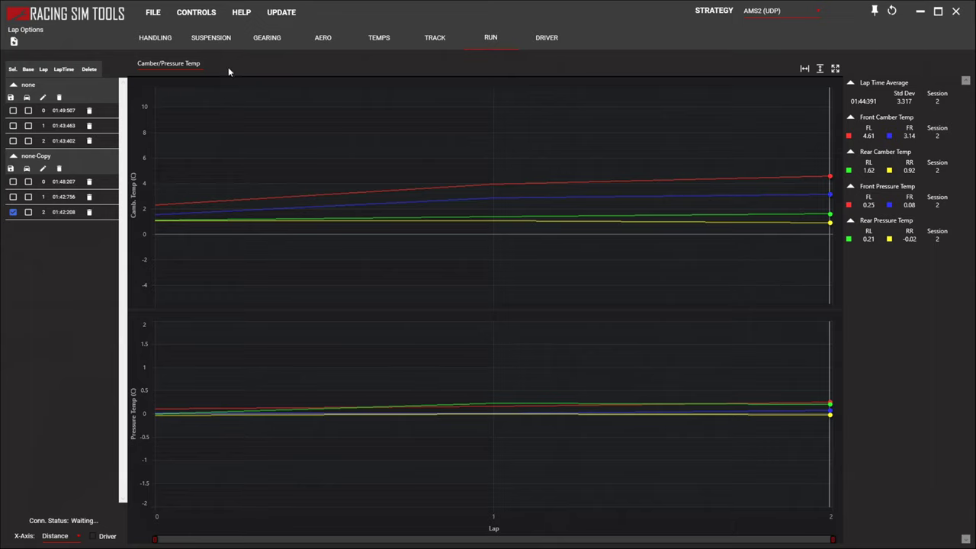
Step: Display the run's Total Grip and tire wear graphs and compare both sessions at lap 2
click(163, 66)
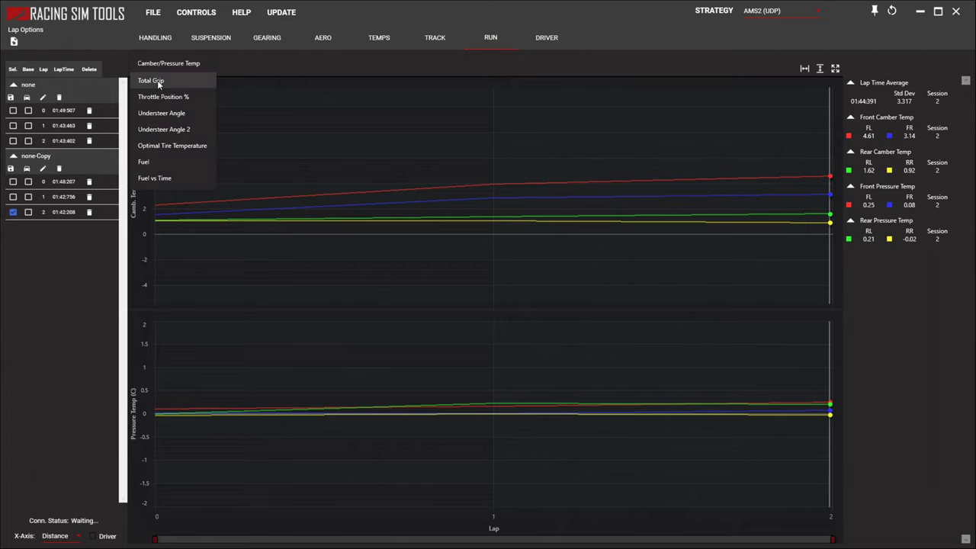
click(157, 82)
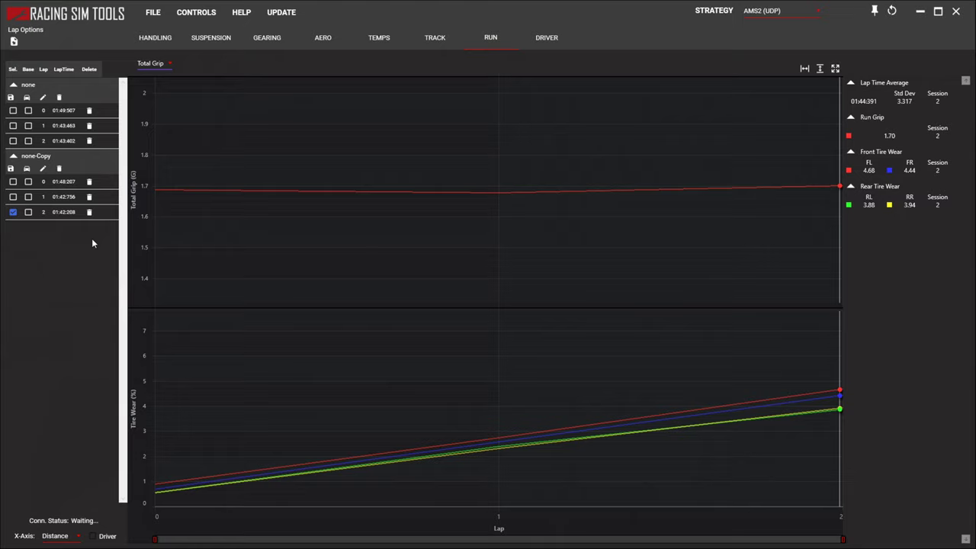
click(13, 141)
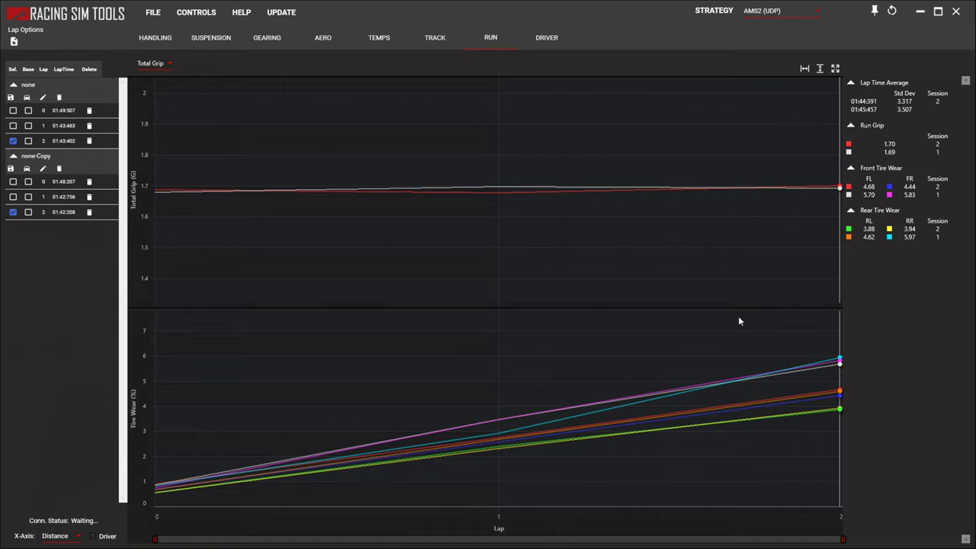